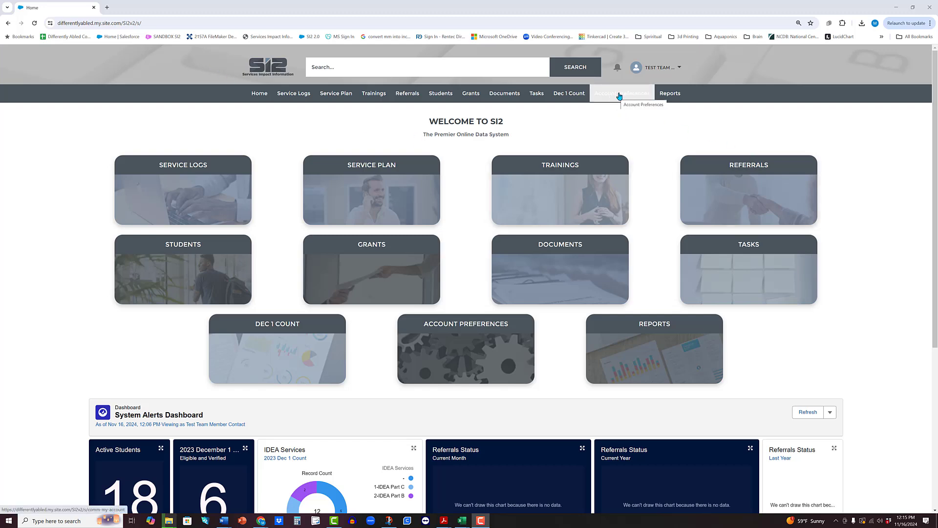
- Generate the December 1 Census Report for reporting year 2024 from the account preferences and open it
click(471, 328)
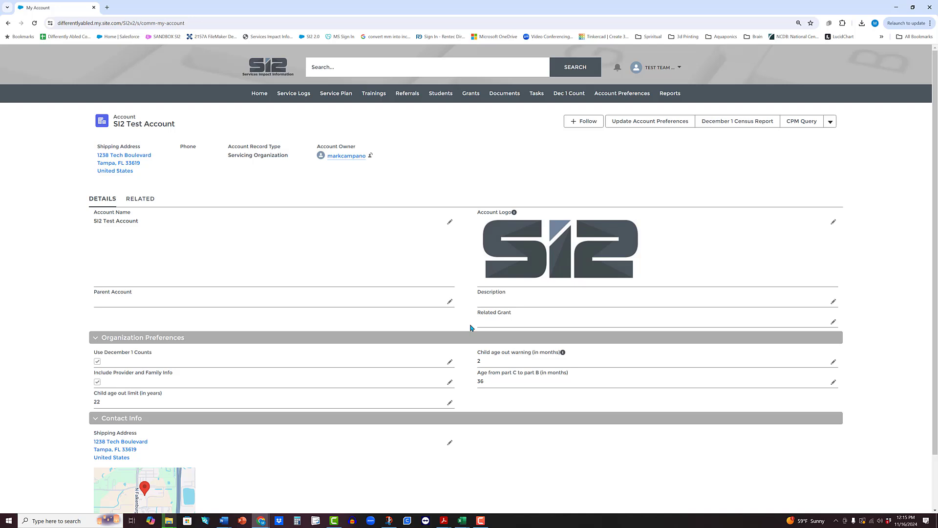
click(738, 126)
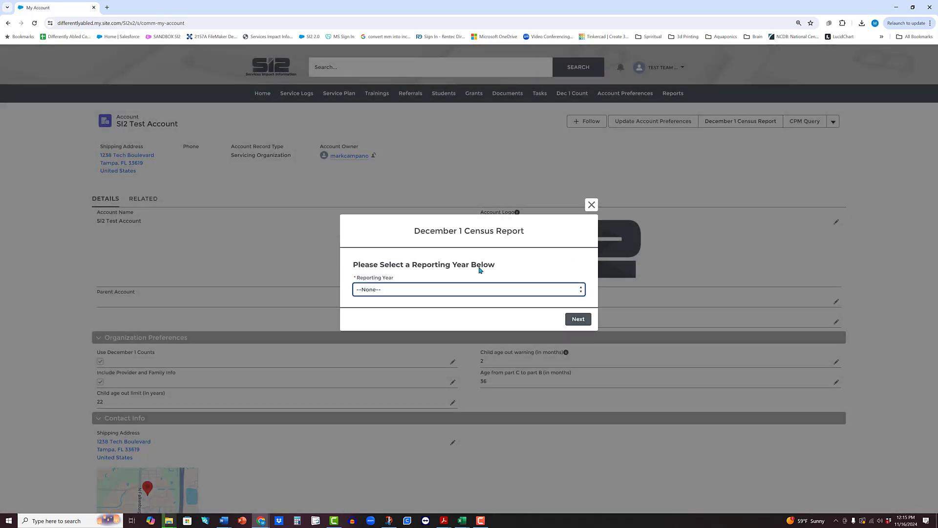
click(385, 292)
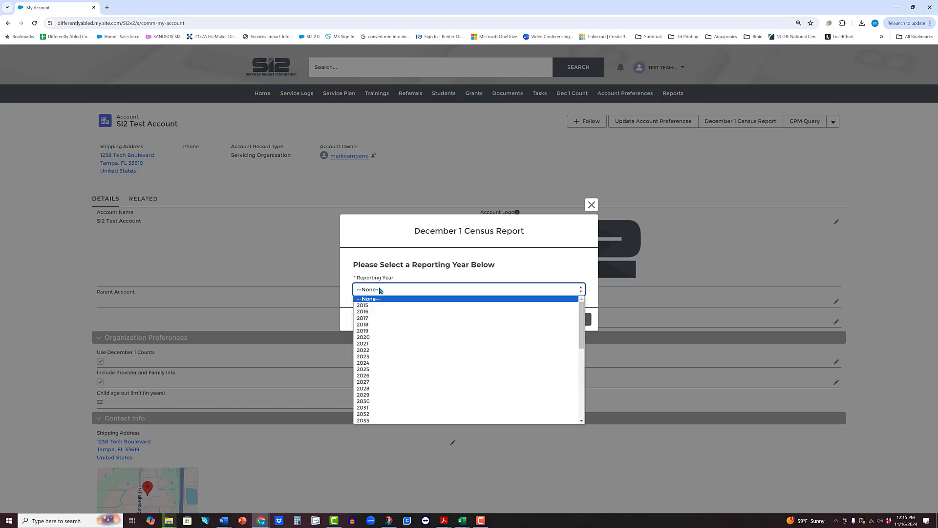
click(372, 363)
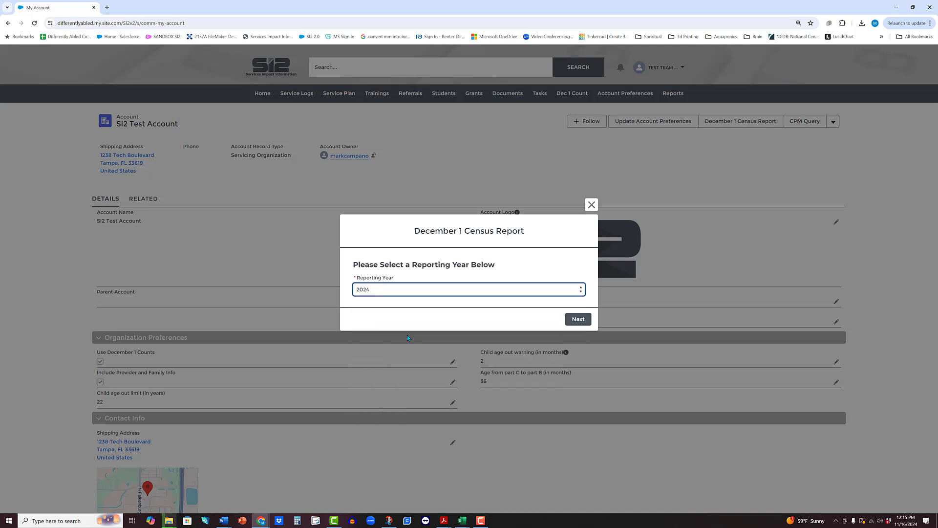
click(581, 322)
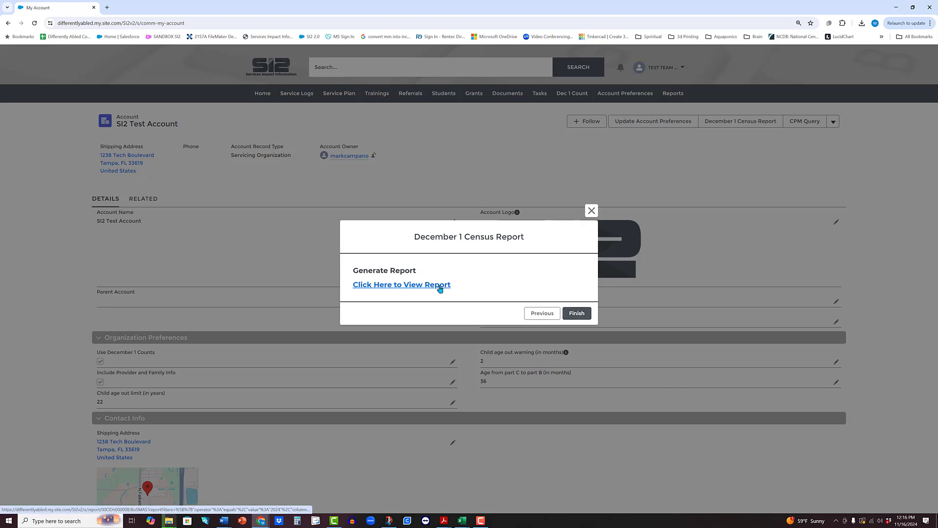
click(440, 288)
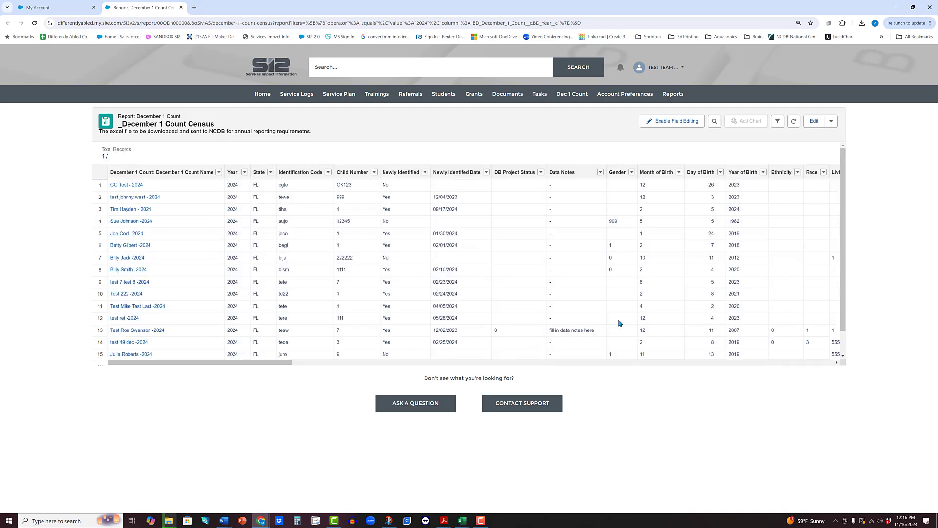
- Export the census as a Formatted Report in Excel .xlsx format and open the downloaded file in Excel with editing enabled
click(832, 121)
click(812, 152)
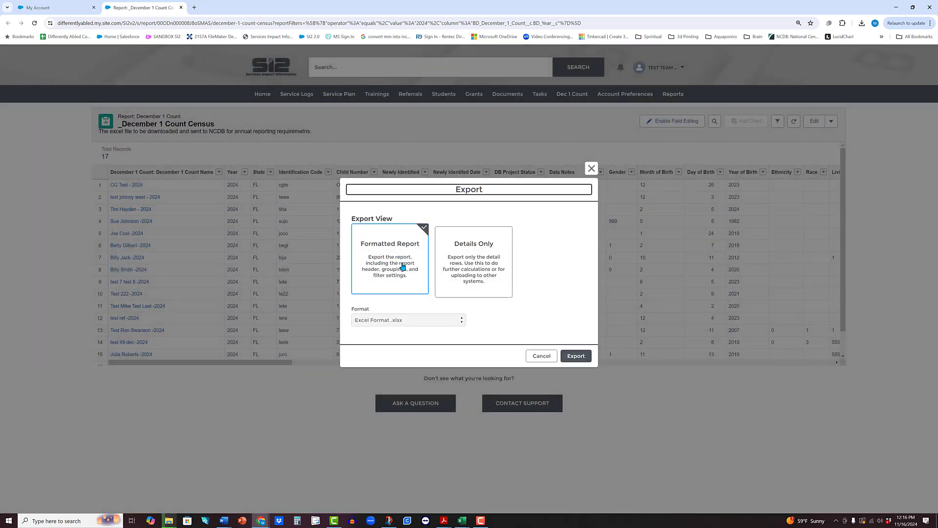
click(577, 356)
click(856, 41)
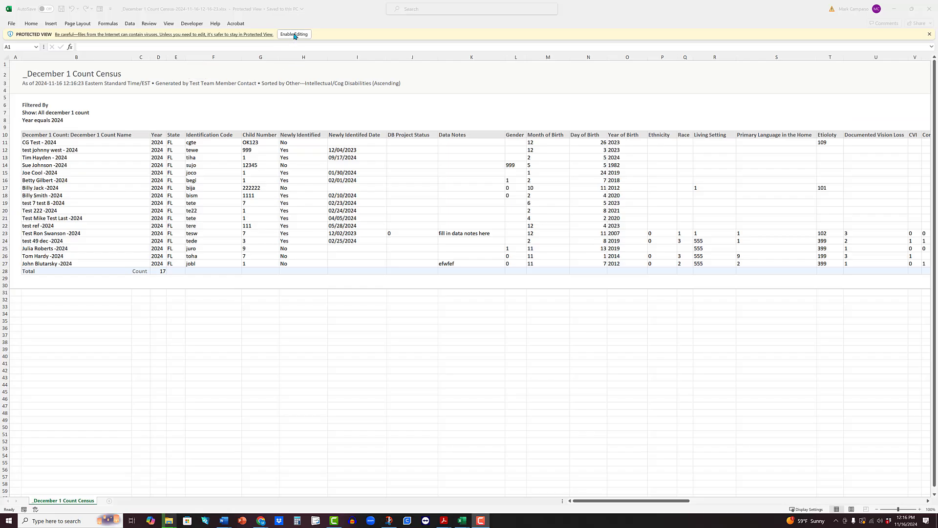
click(294, 34)
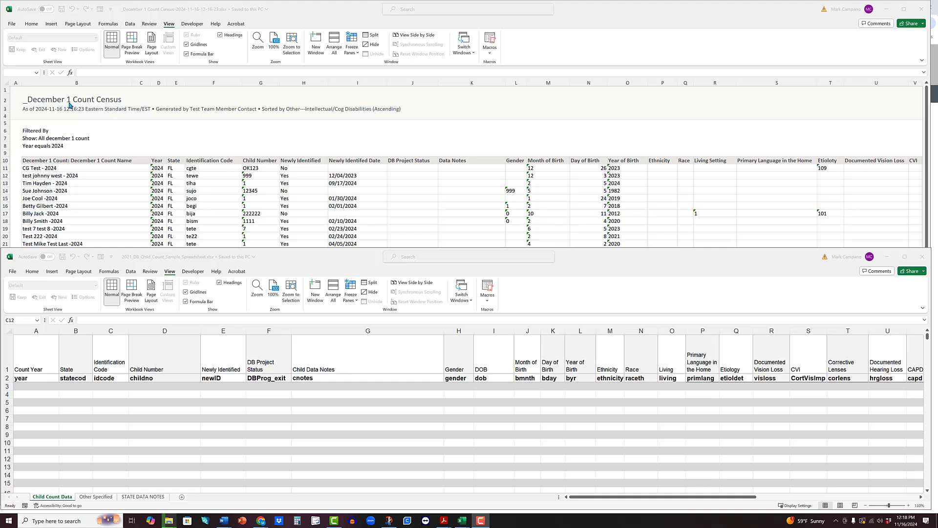
- Compare the exported census layout with the headings in 2021_DB_Child_Count_Sample_Spreadsheet.xlsx
click(332, 264)
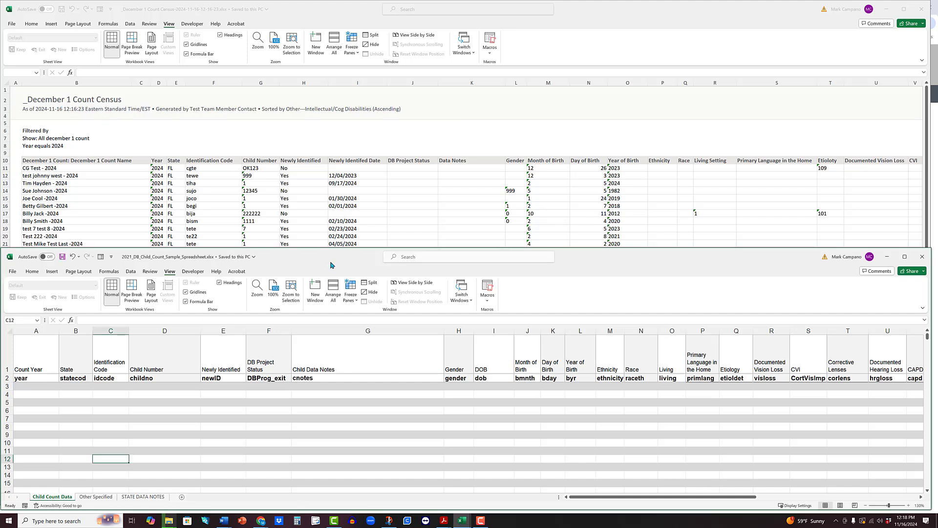
click(207, 72)
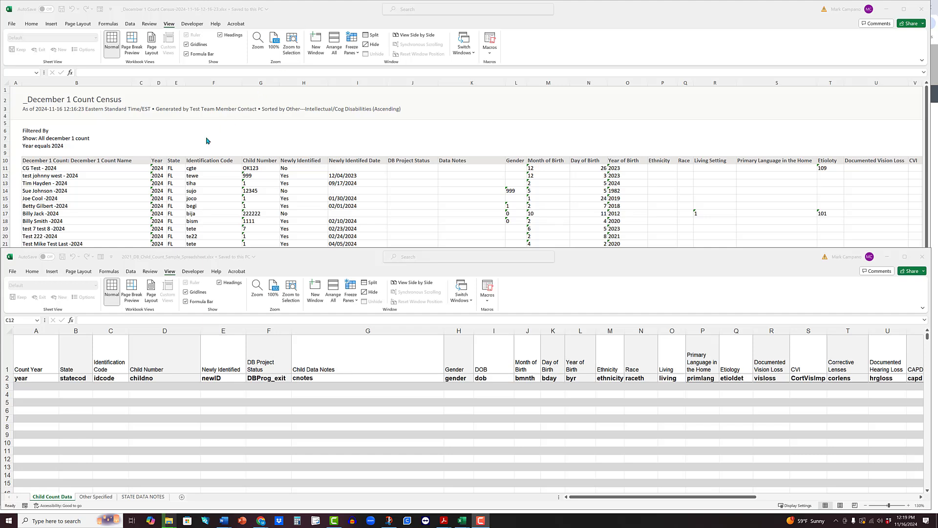
- Move the census title from B2 to D2 and the report generation details from B3 to D3
click(80, 101)
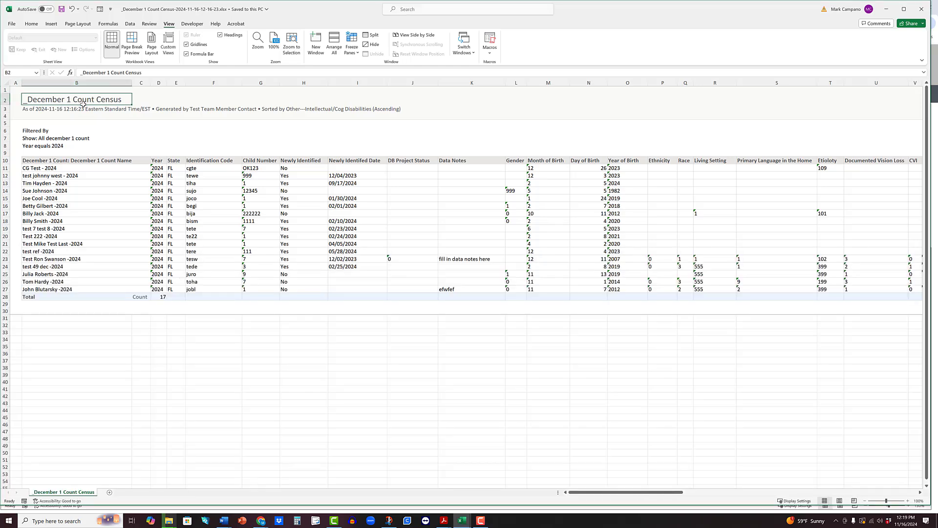
drag(82, 104, 157, 101)
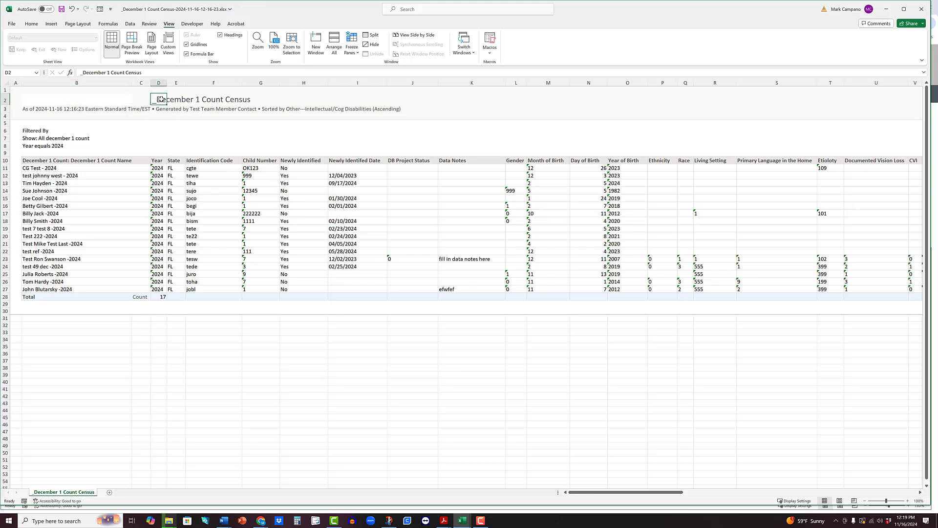
click(69, 115)
click(69, 108)
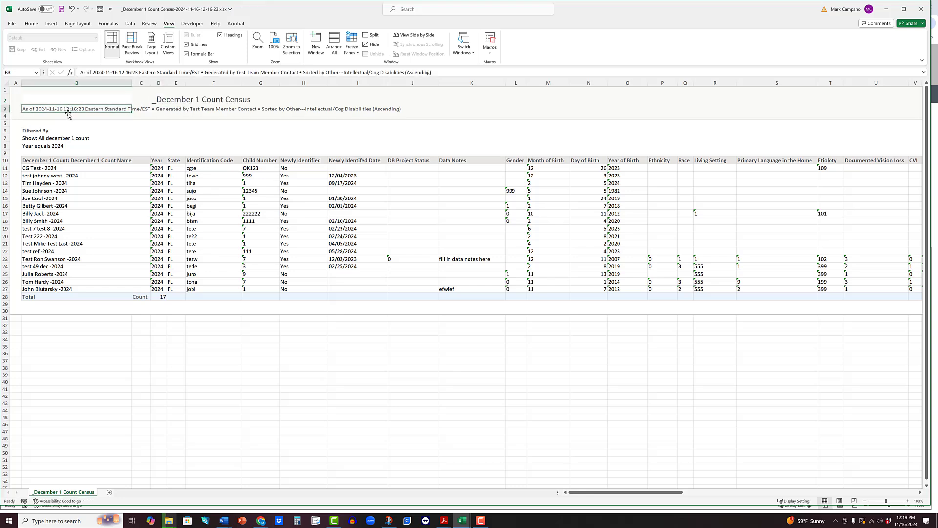
drag(68, 110, 163, 116)
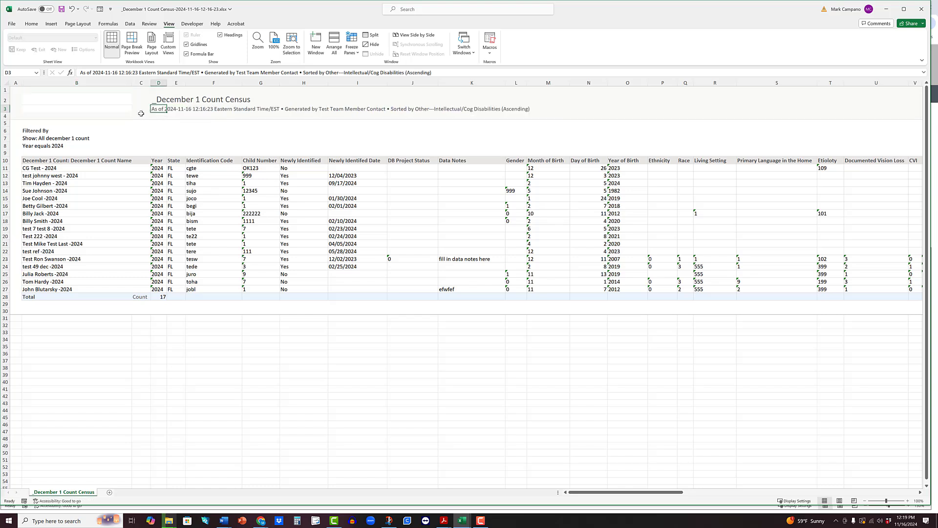
- Delete rows 1 to 9 above the column headings in the exported census sheet
drag(5, 90, 6, 153)
right_click(94, 131)
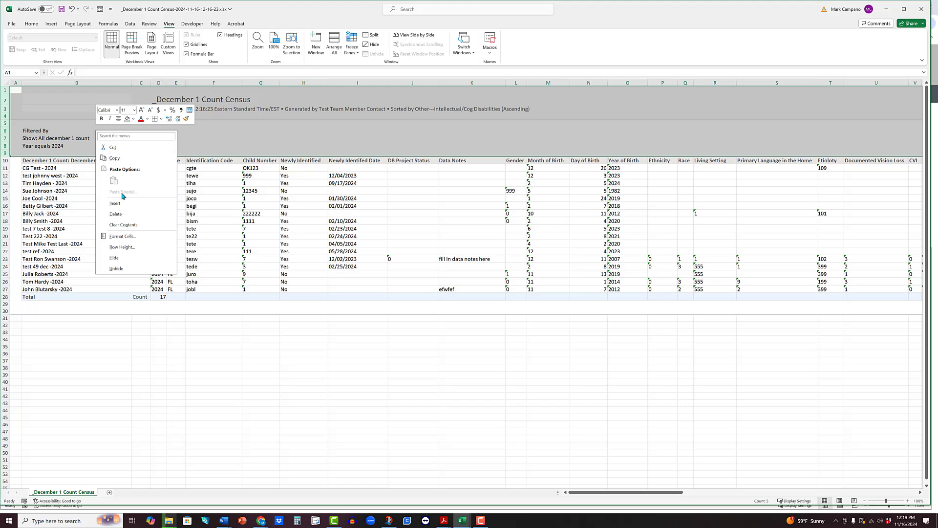
click(116, 214)
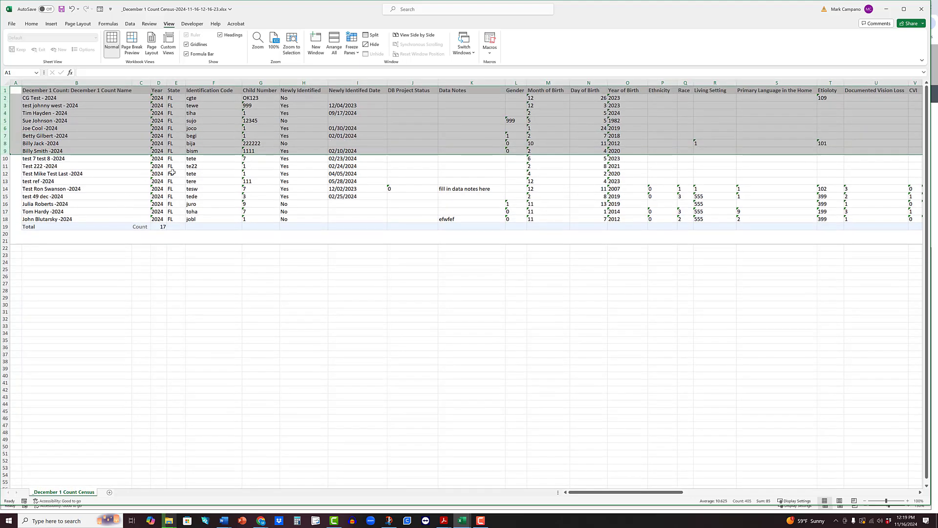
click(176, 297)
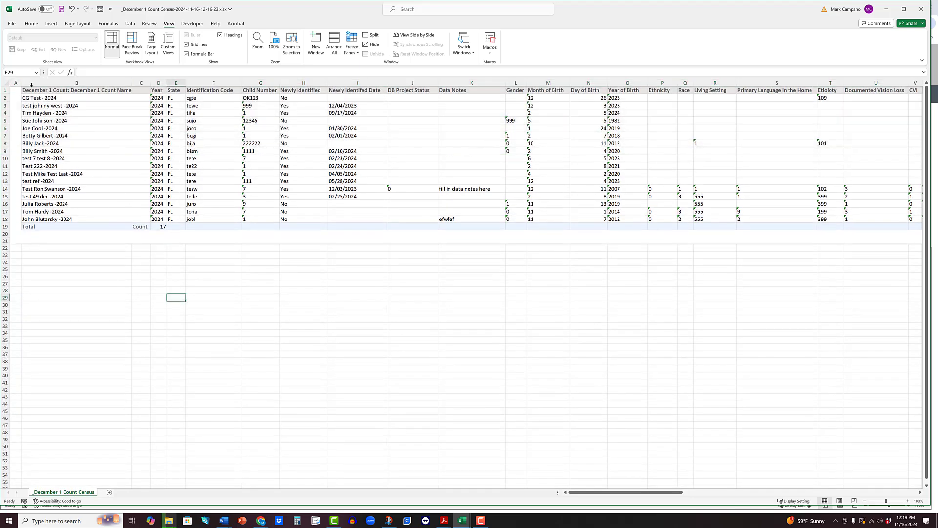
click(402, 114)
click(417, 151)
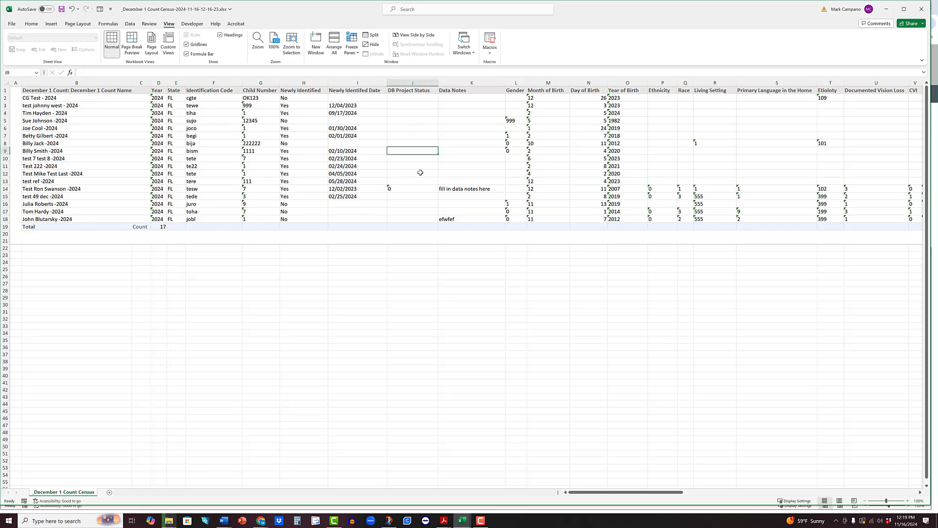
click(424, 212)
click(471, 143)
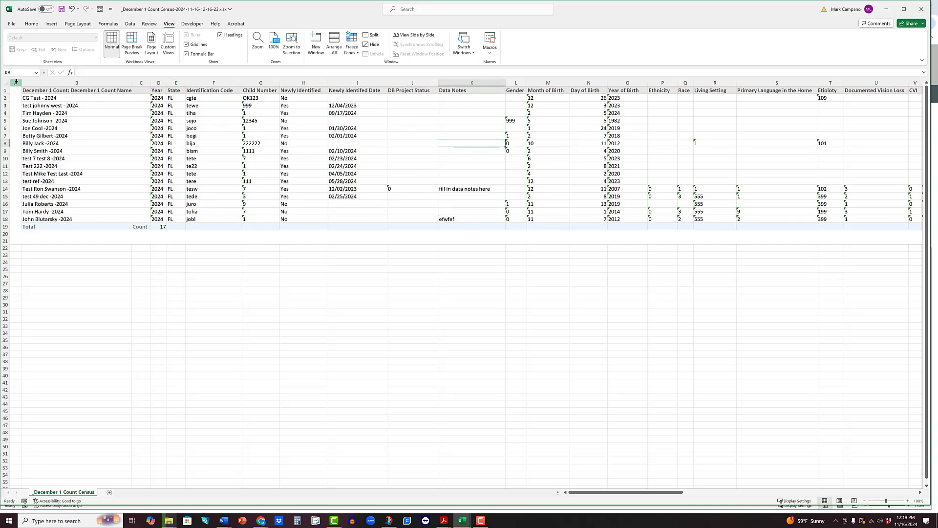
- Delete columns A to C so the census data begins with the Year column
drag(17, 81, 122, 83)
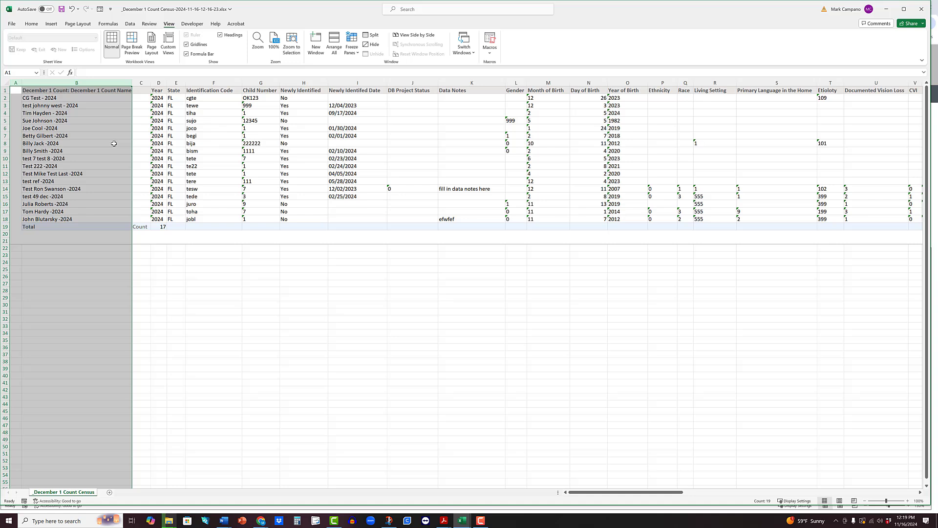
shift+click(146, 79)
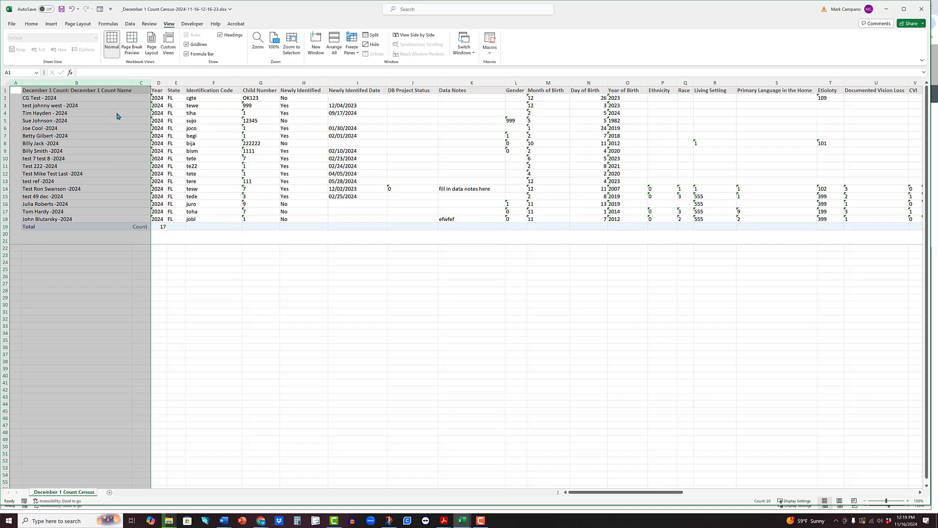
right_click(117, 116)
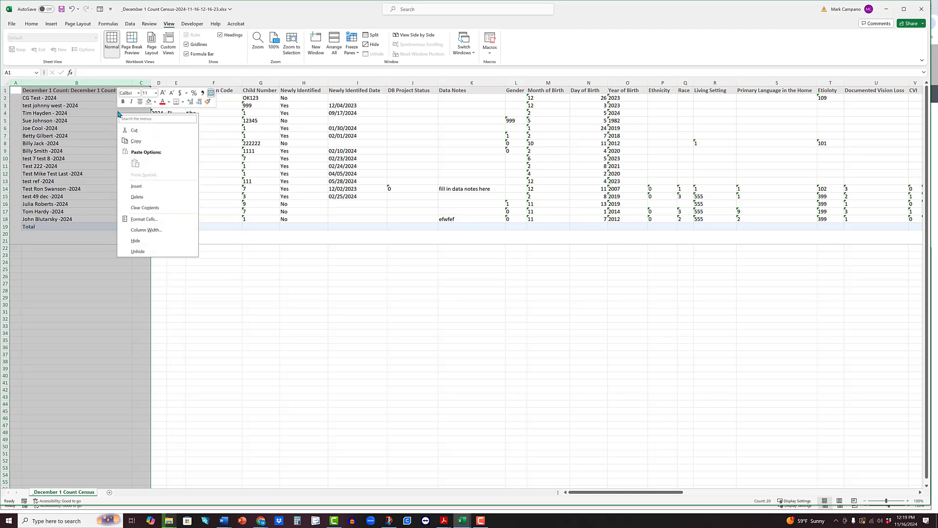
click(136, 197)
click(200, 291)
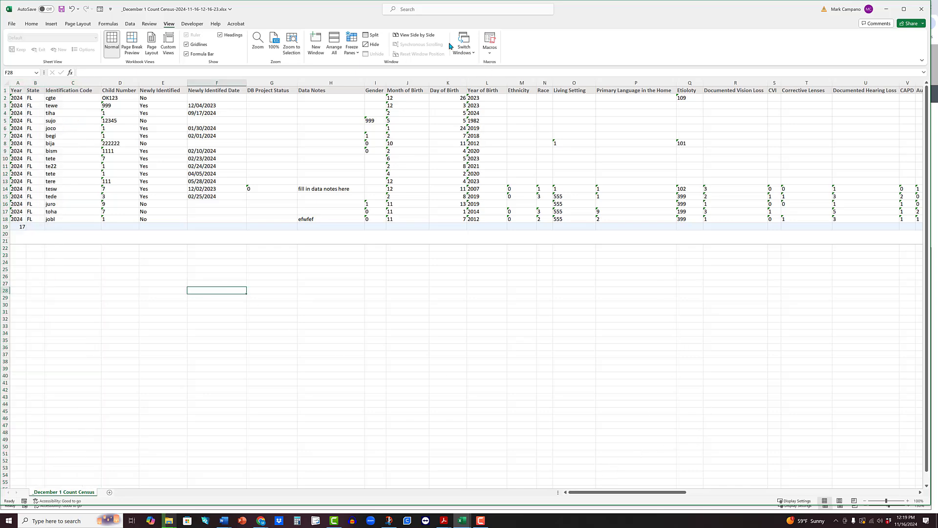
- Compare the census columns with the sample spreadsheet's Child Count Data headings, selecting the census's Newly Identified Date column
mouse_move(462, 521)
click(465, 493)
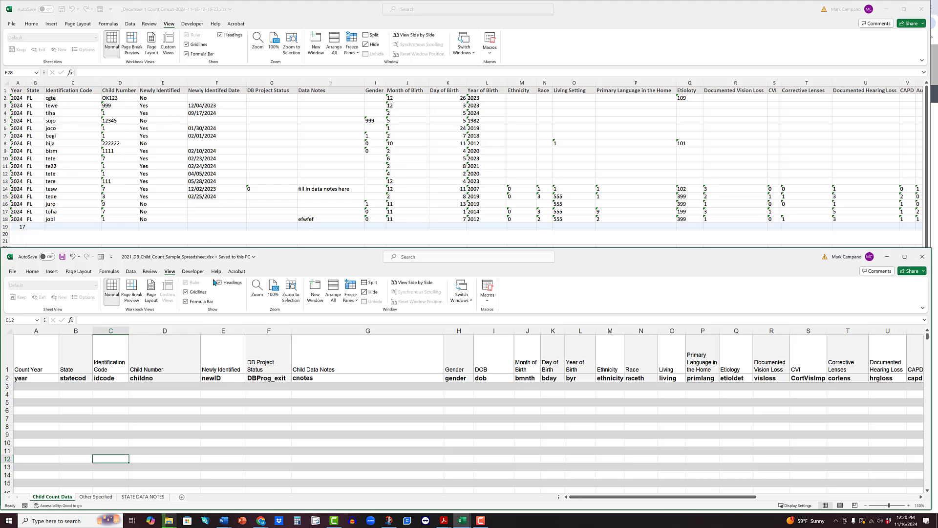
click(218, 78)
click(218, 82)
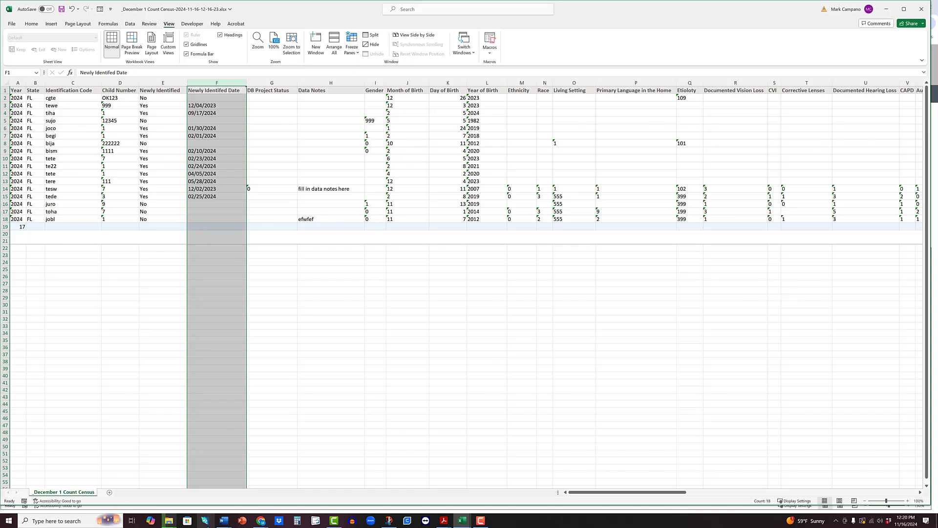
mouse_move(223, 520)
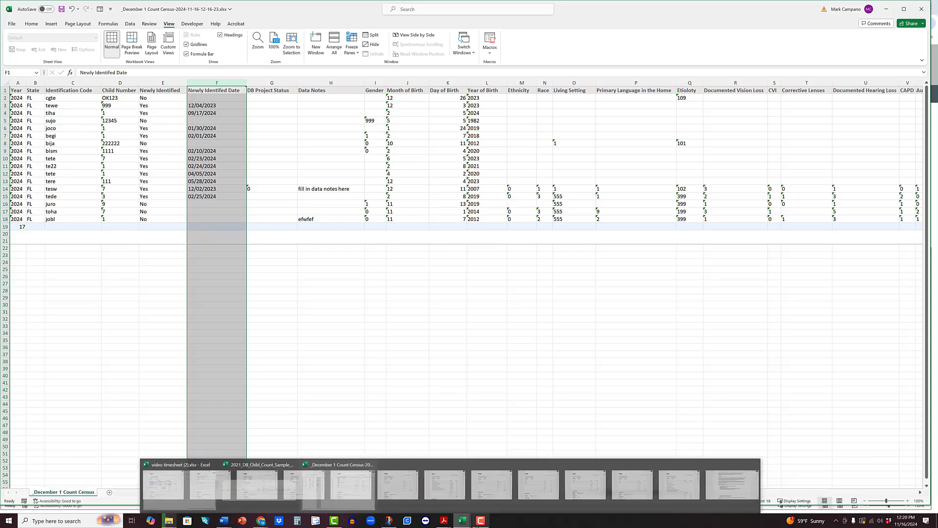
mouse_move(457, 523)
click(461, 486)
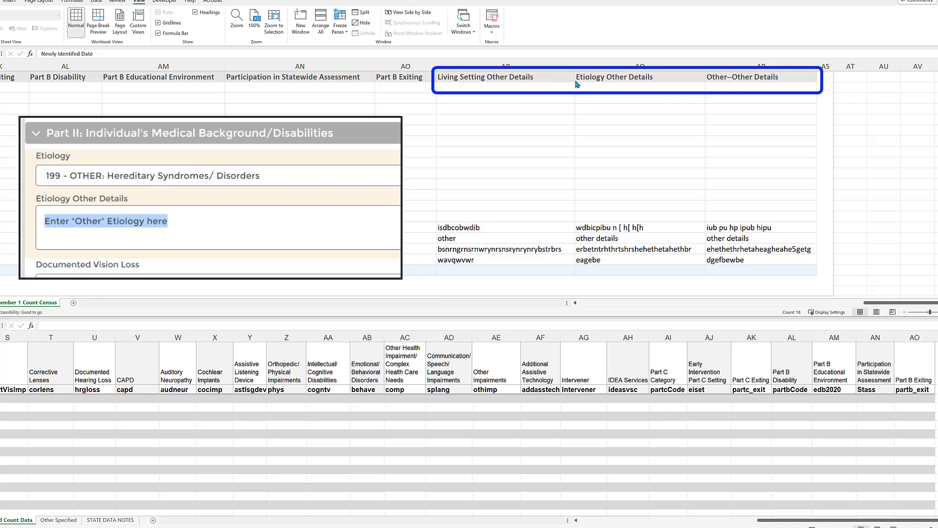
- Review the sample spreadsheet's Other Specified sheet, highlighting its Year through Child Number columns, and view the STATE DATA NOTES sheet
click(58, 522)
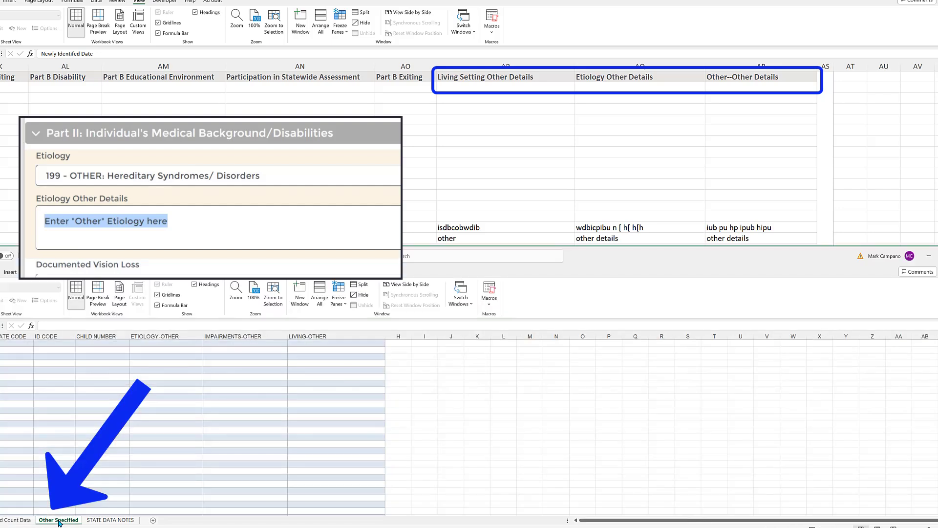
click(46, 335)
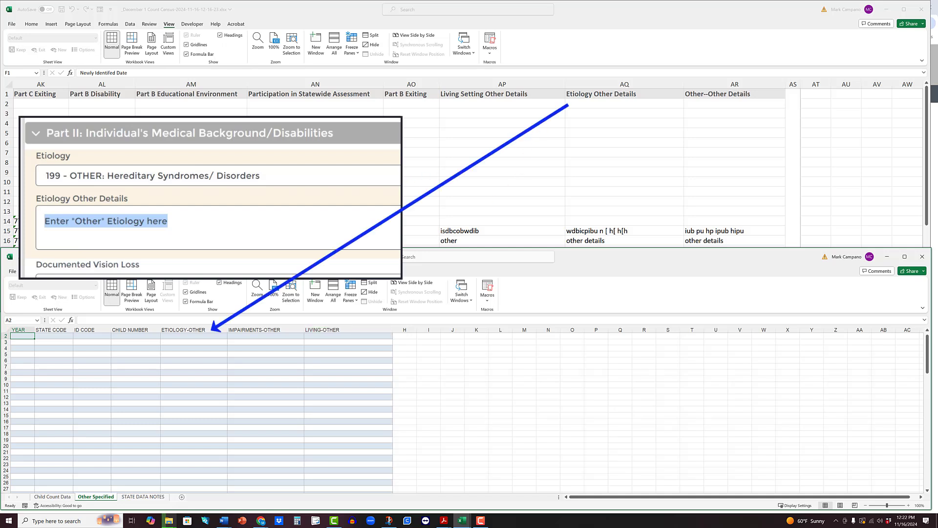
mouse_move(26, 330)
mouse_down()
mouse_move(156, 331)
mouse_move(135, 330)
mouse_up()
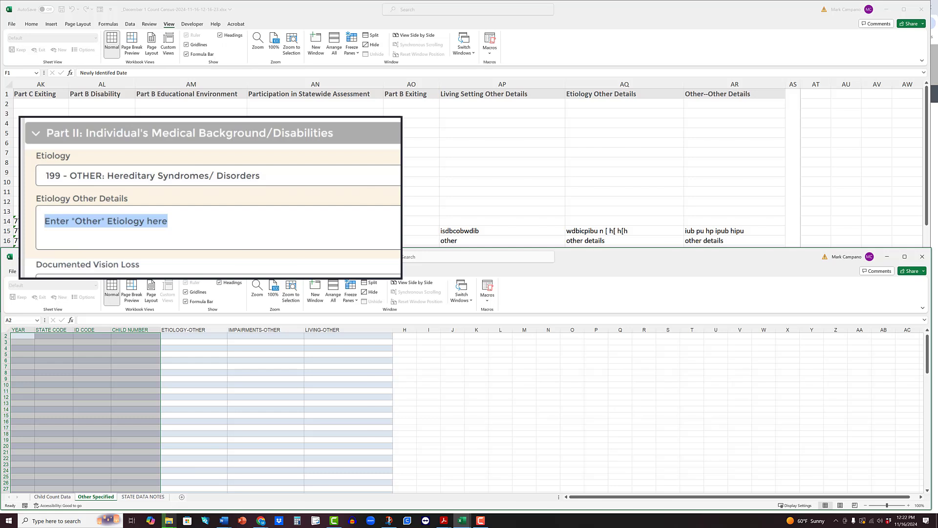
click(131, 497)
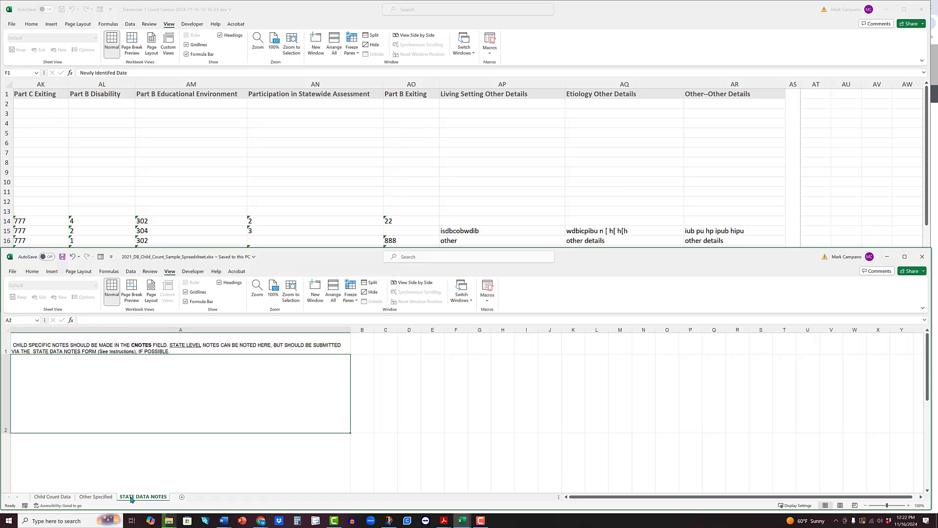